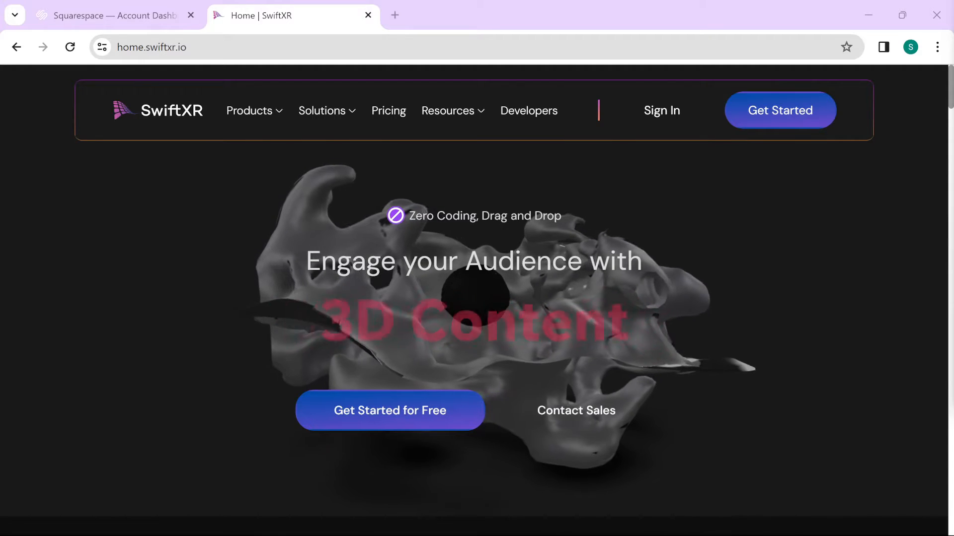
Step: From the SwiftXR hub, create a new project named SquareSpace and open it in the editor
left_click(661, 111)
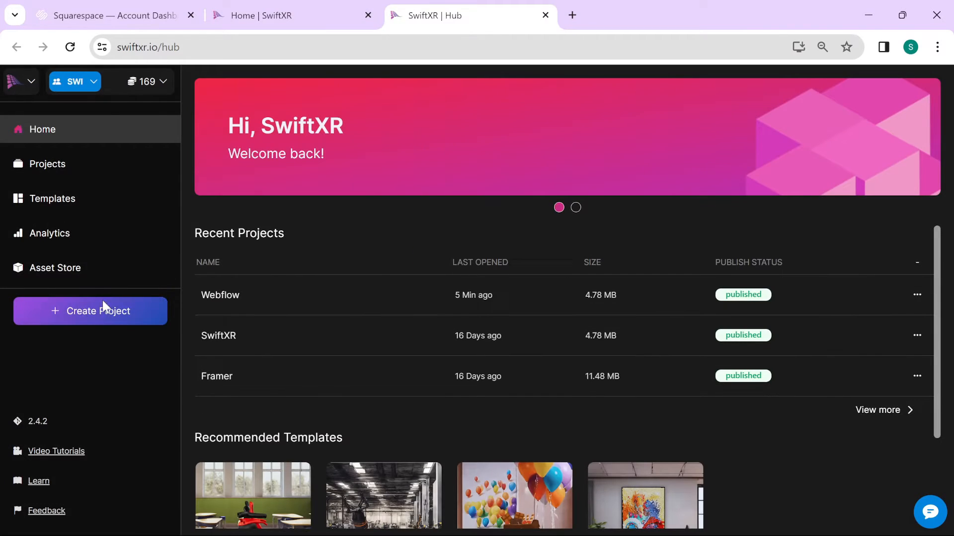
left_click(102, 316)
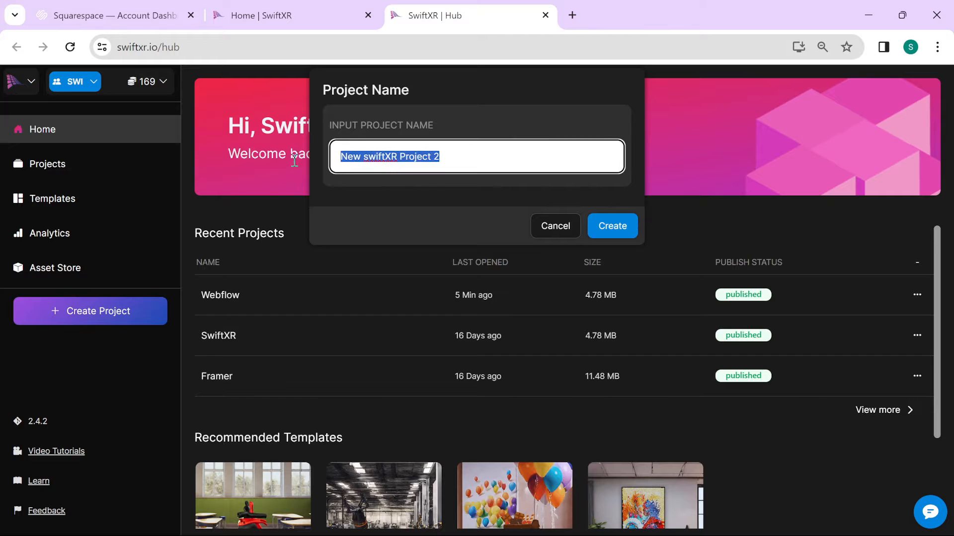
type("SquareSpace")
key("Return")
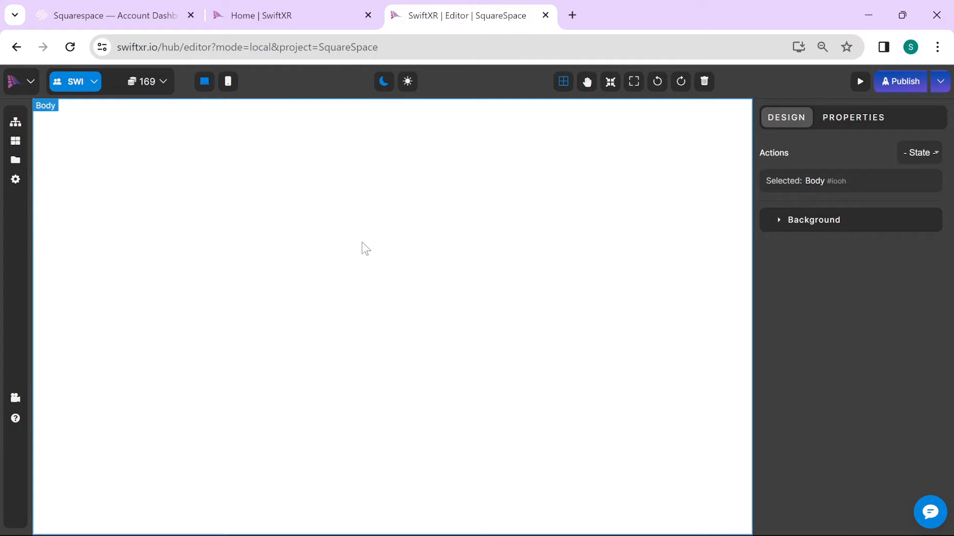
Step: Place an AR Model Viewer from the 3D components onto the canvas and rotate its default cube
left_click(19, 143)
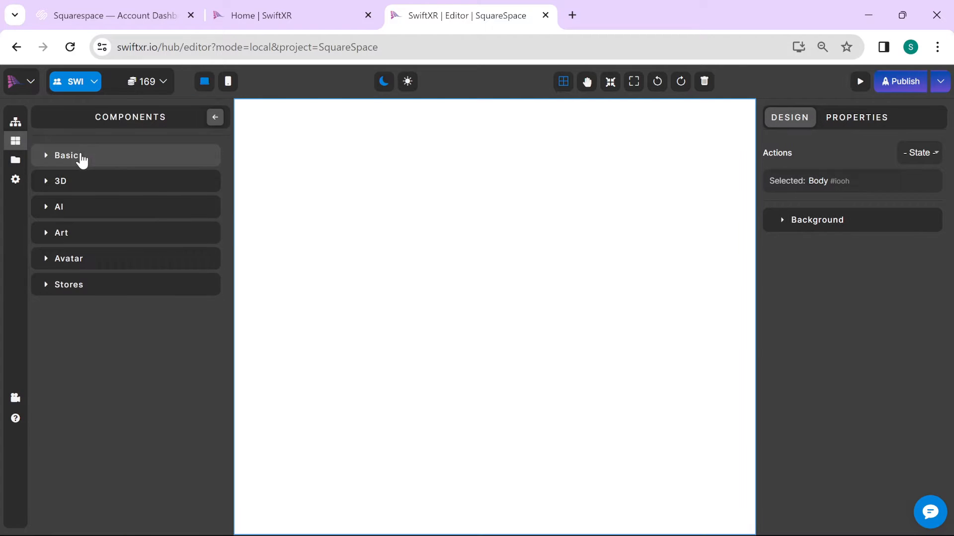
left_click(107, 182)
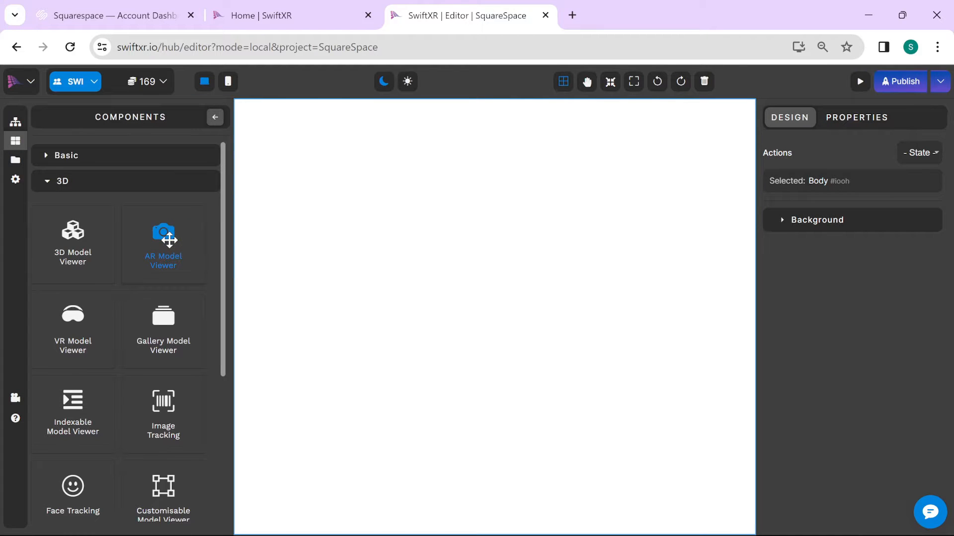
left_click_drag(164, 238, 507, 297)
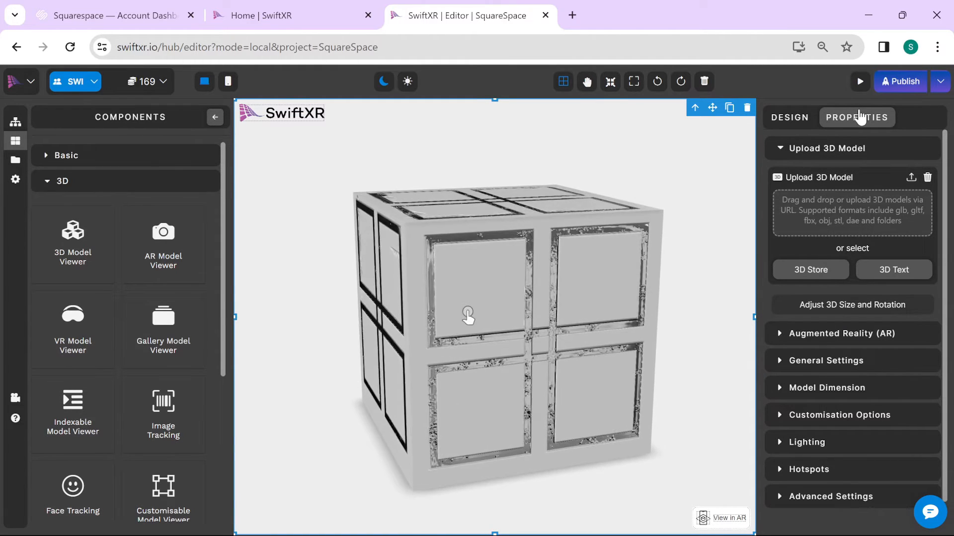
left_click_drag(465, 283, 512, 314)
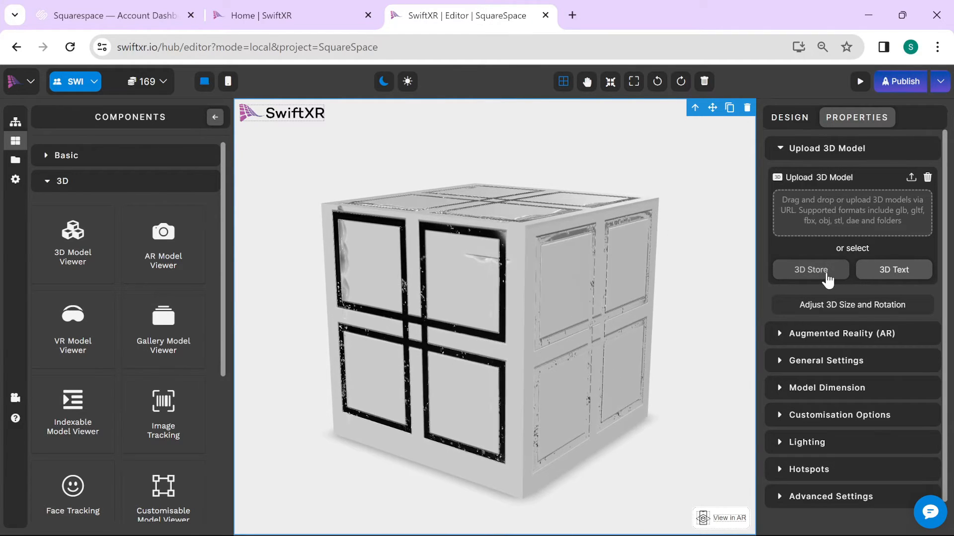
Step: From the Sketchfab library, download the Pony Cartoon car model into the AR viewer
left_click(811, 270)
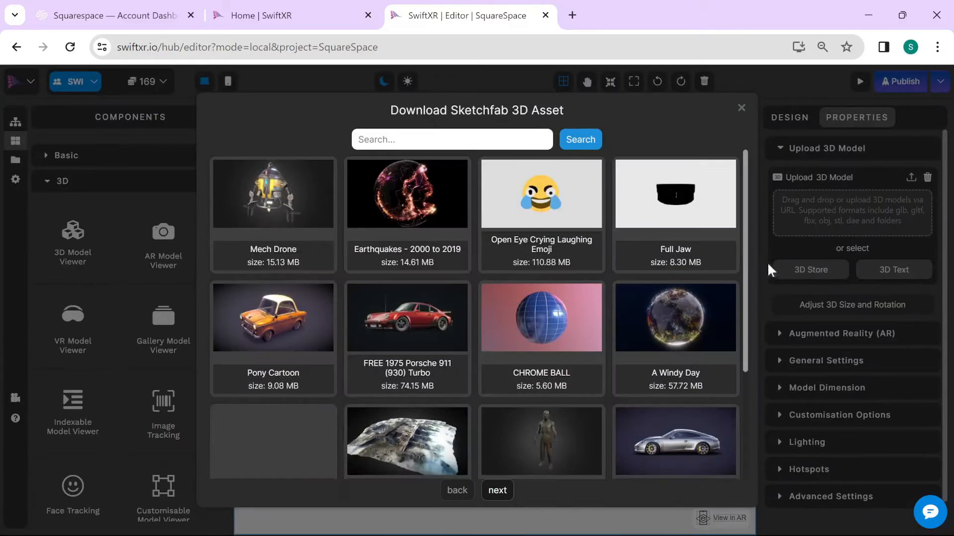
left_click(273, 327)
left_click(611, 231)
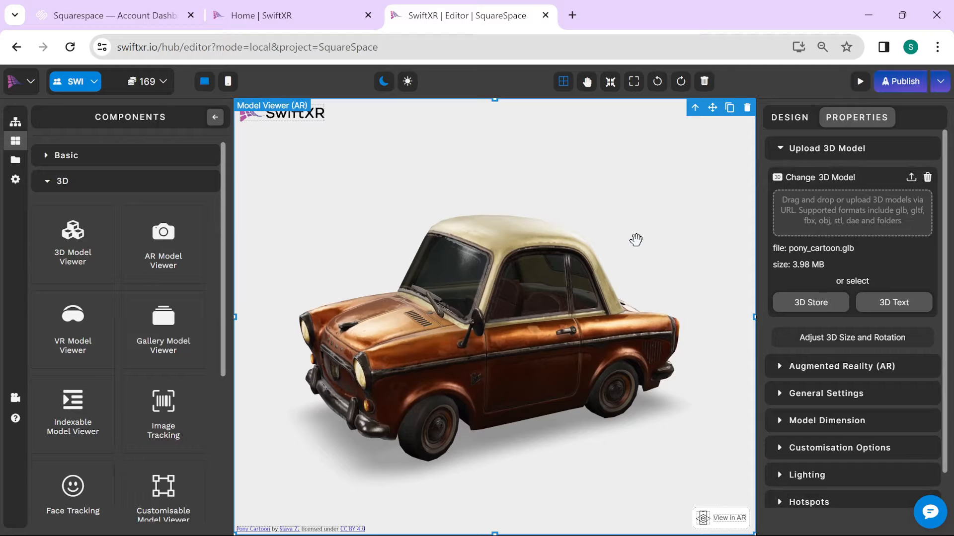
Step: Publish the project at the sleet-boot.swiftxr.app address, spending 5 credits
left_click(901, 81)
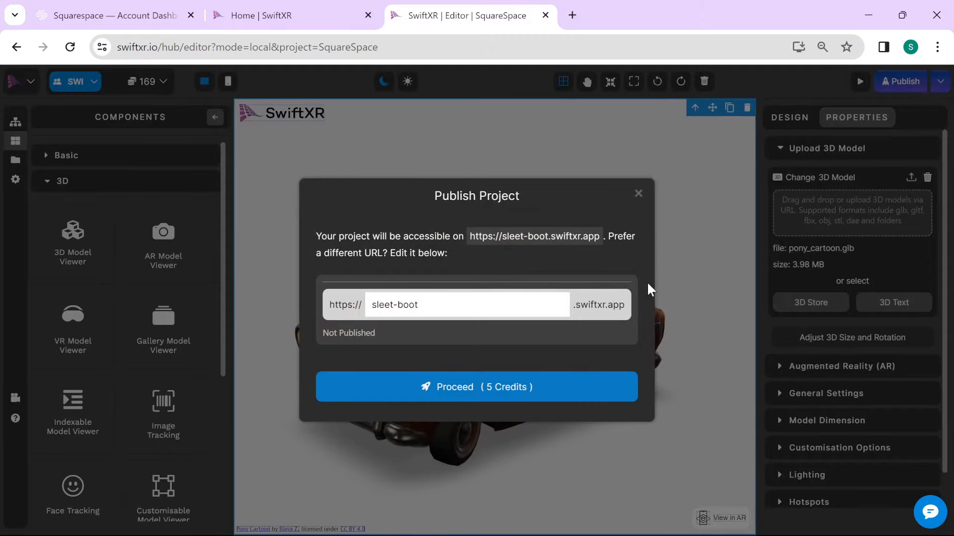
left_click(568, 396)
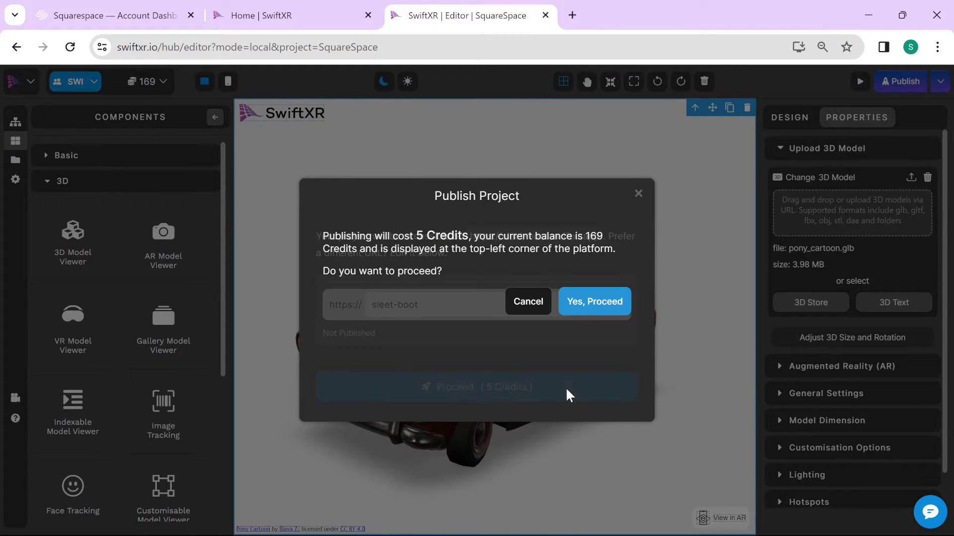
left_click(586, 303)
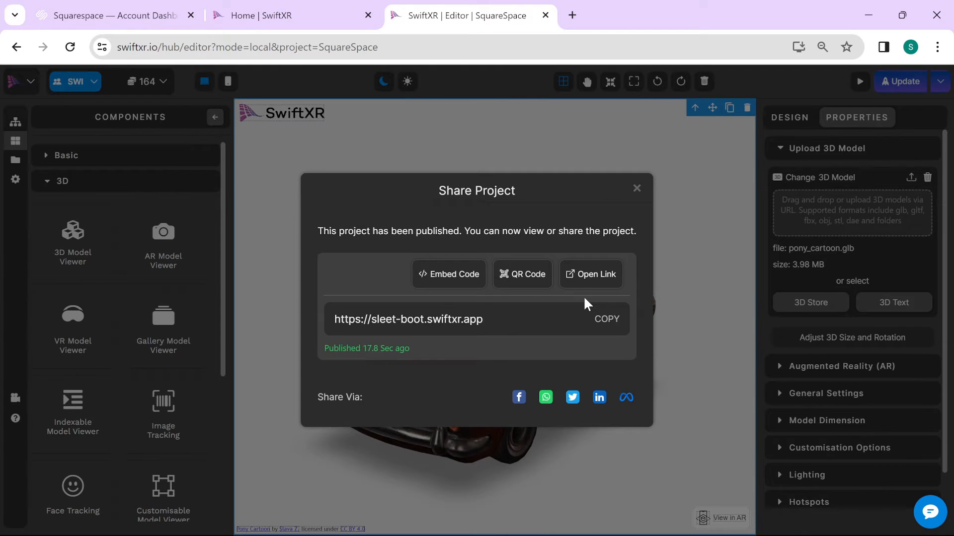
Step: Copy the published project's HTML embed code from the Share Project dialog
left_click(443, 279)
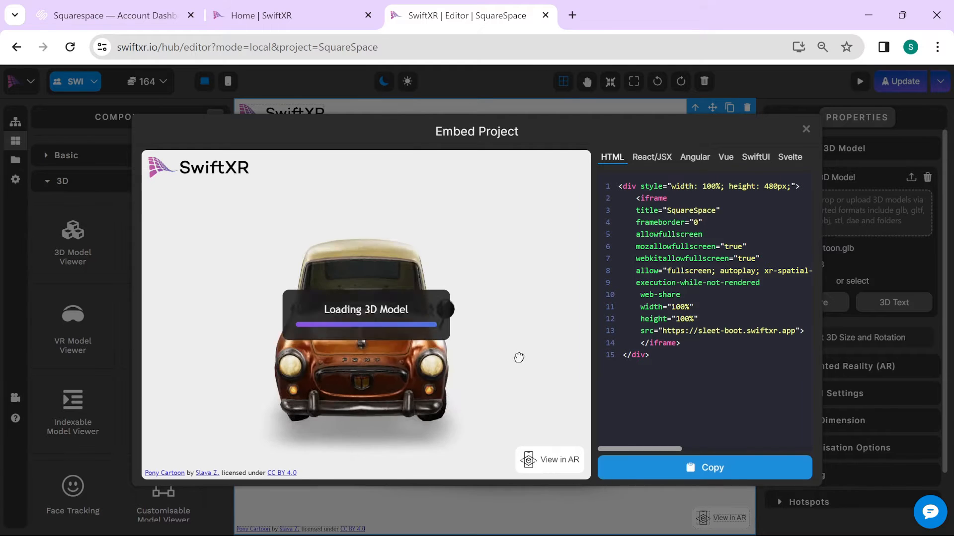
left_click(703, 468)
type("SwiftXR")
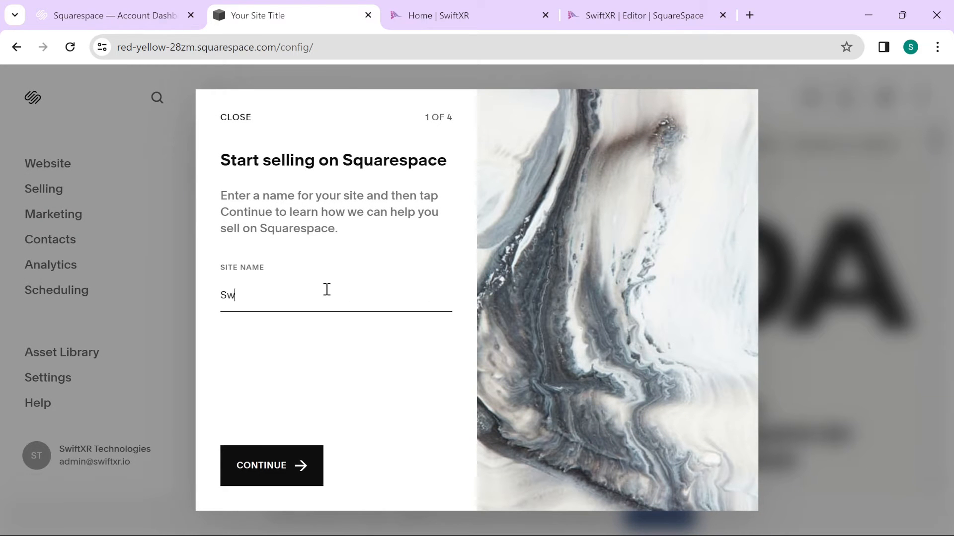
Step: Dismiss the Squarespace selling onboarding and start editing the RESEDA Home page
left_click(271, 466)
left_click(410, 466)
left_click(411, 467)
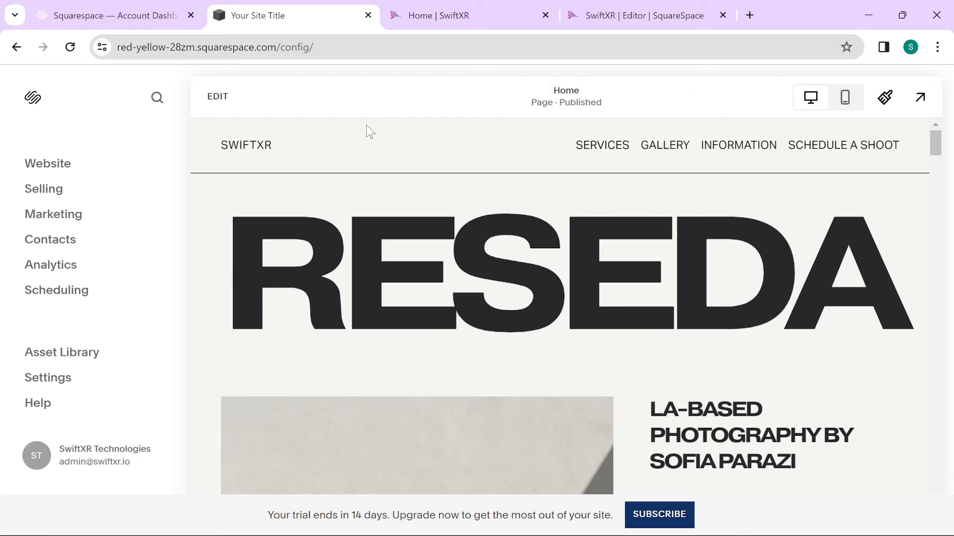
left_click(217, 97)
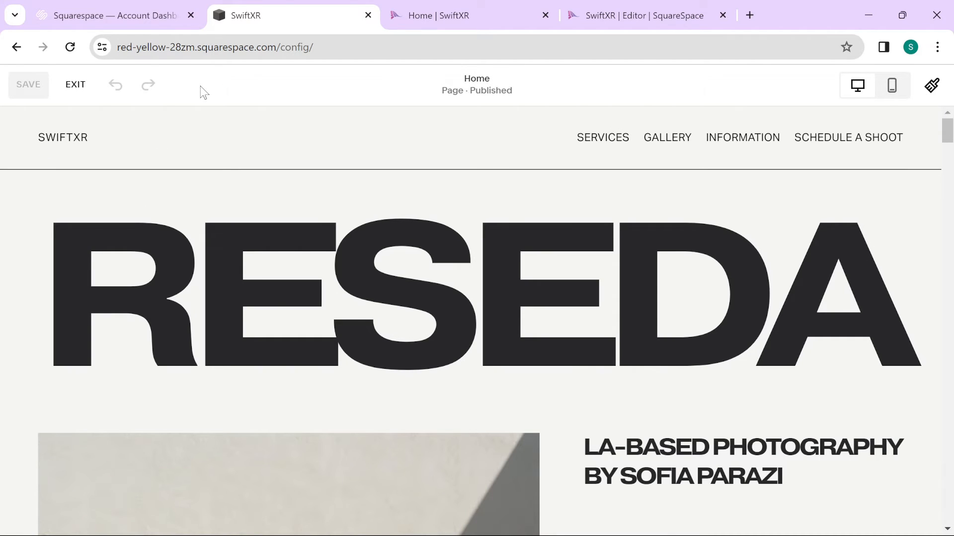
mouse_move(477, 298)
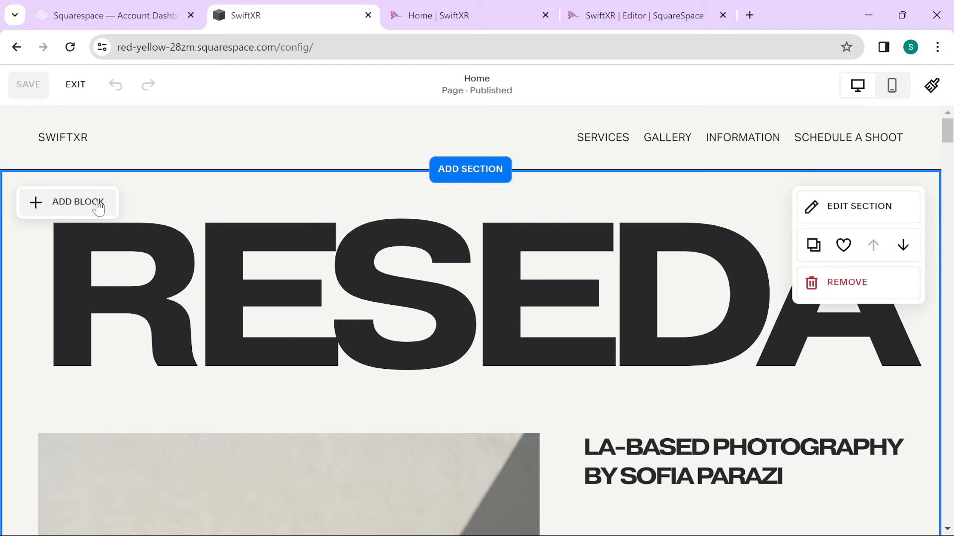
Step: Insert a Code block into the Home page section and bring up its HTML content for editing
left_click(98, 206)
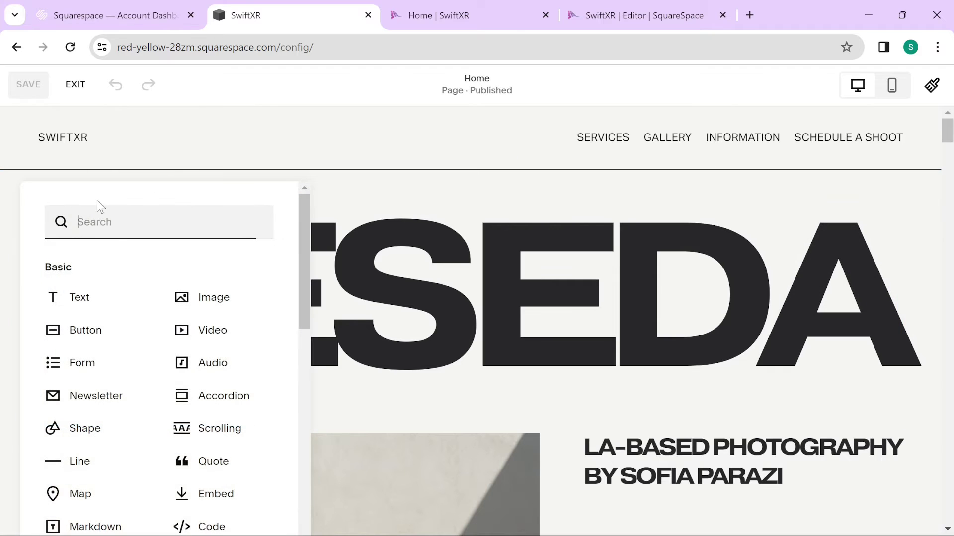
left_click(213, 527)
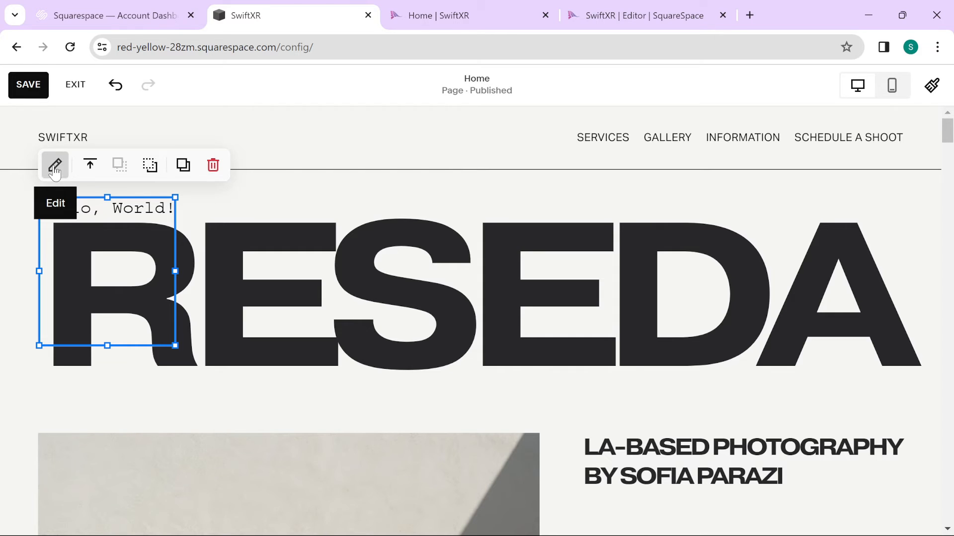
left_click(55, 166)
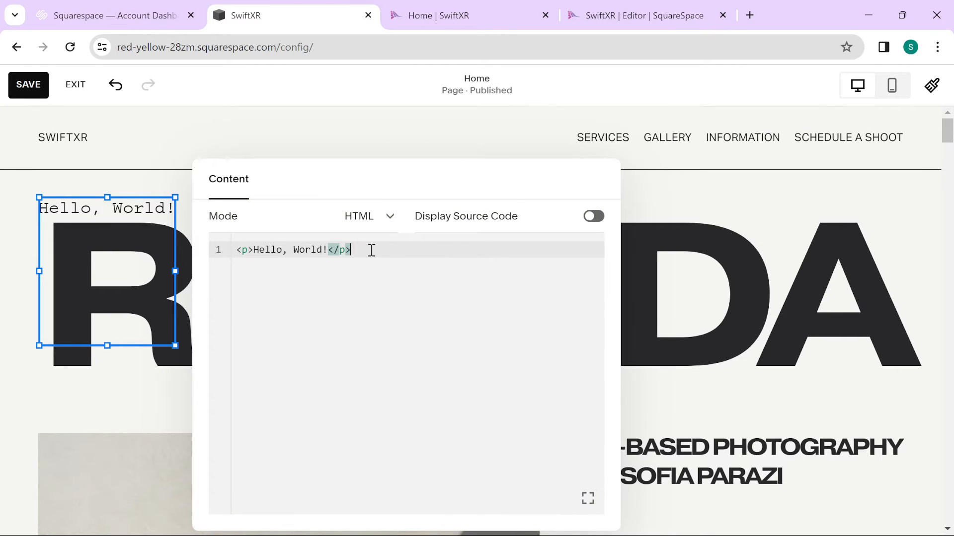
Step: Paste the SwiftXR embed code over the block's HTML so the car viewer appears on the page
key("ctrl+v")
left_click(652, 383)
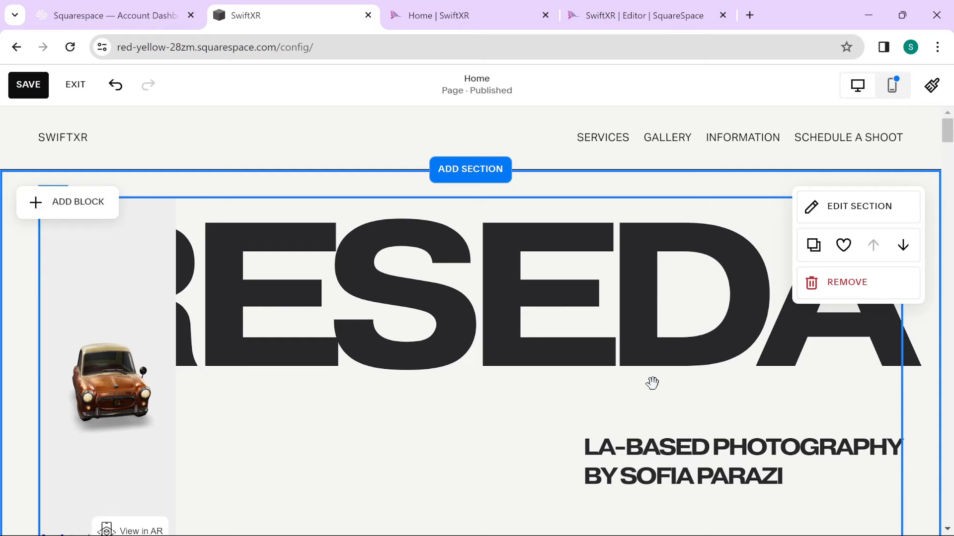
Step: Widen the car viewer block to fill the left half of the section beside the RESEDA heading
left_click(113, 373)
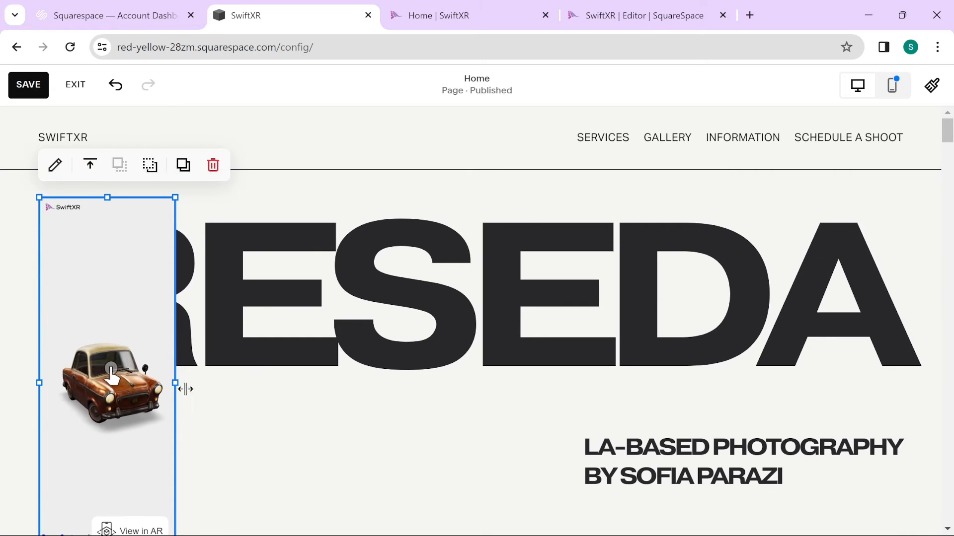
left_click_drag(175, 387, 524, 451)
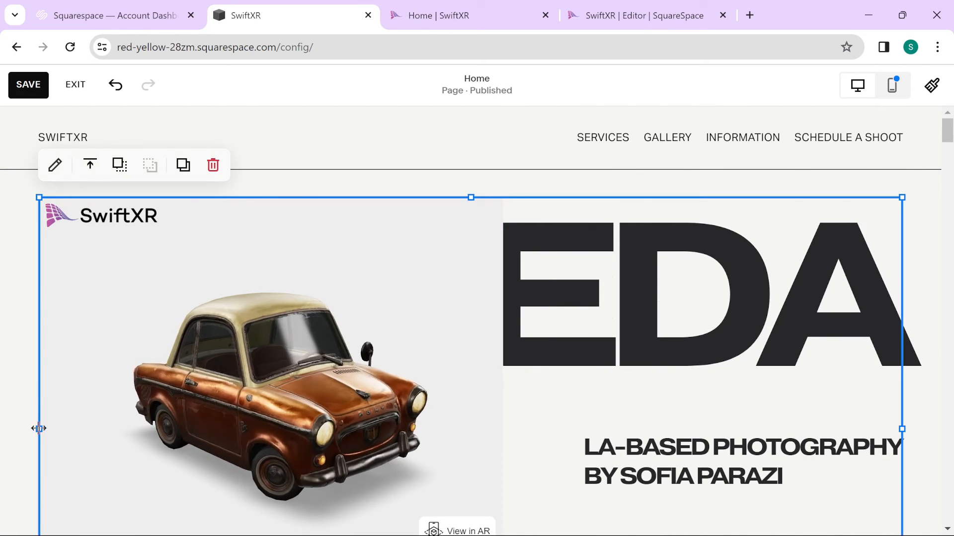
left_click(524, 451)
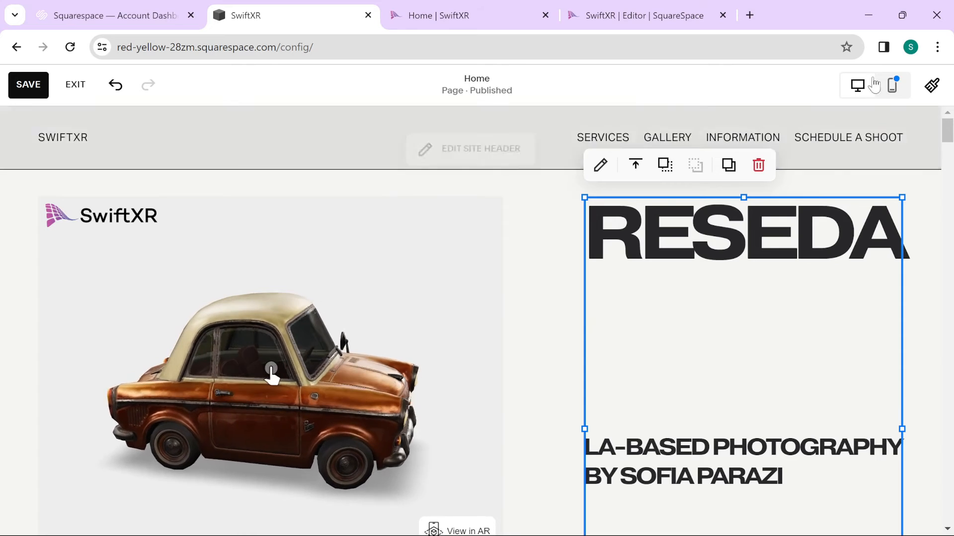
Step: Check the car viewer above RESEDA in Mobile View and save the Home page
left_click(893, 85)
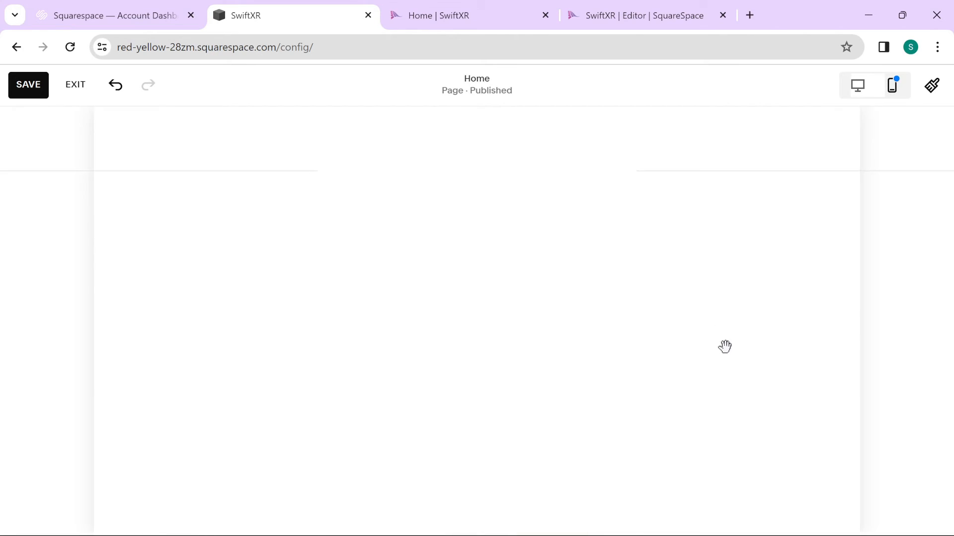
left_click(28, 83)
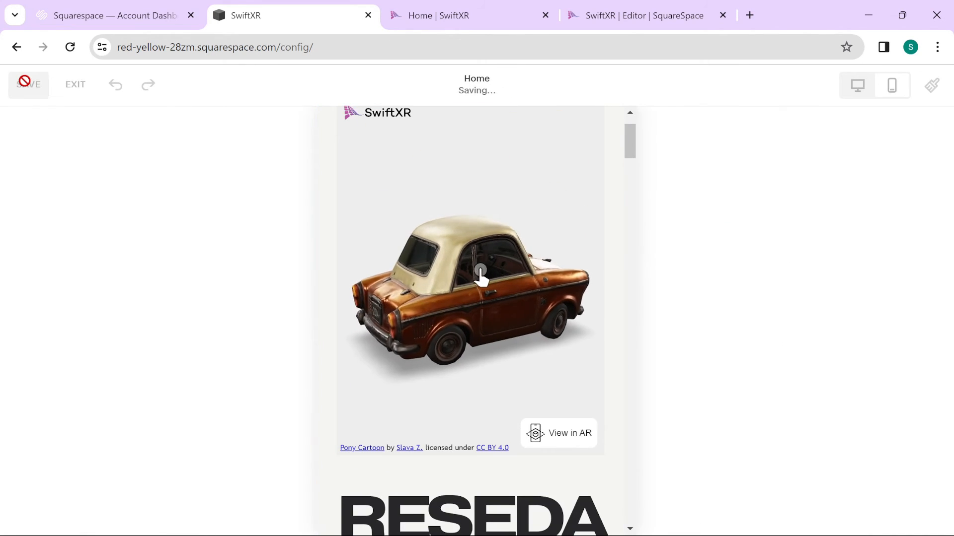